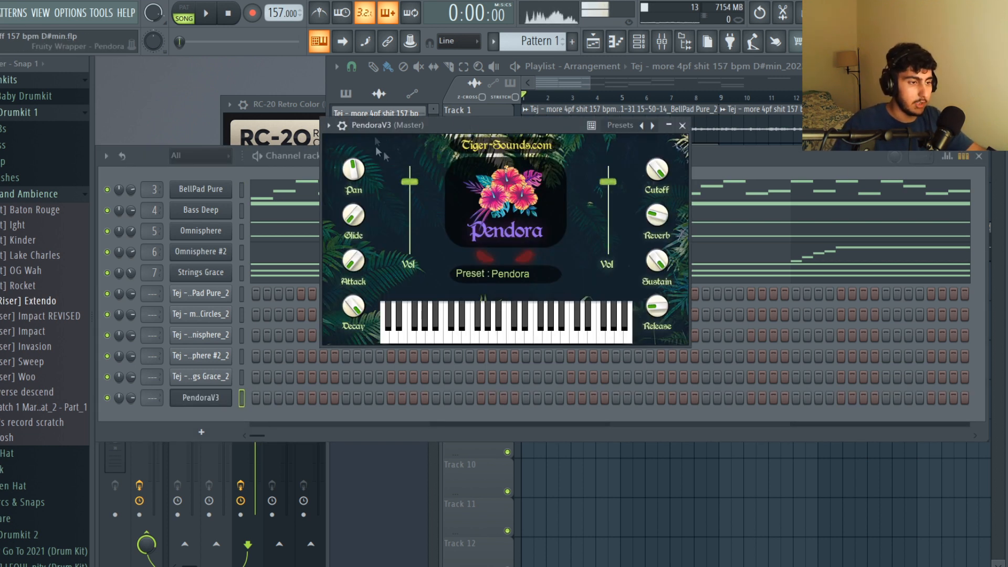
# - Browse the presets of the new PendoraV3 instrument, including Pad Cloud, and load Bass Deep
pyautogui.moveTo(445, 157); pyautogui.dragTo(509, 151)
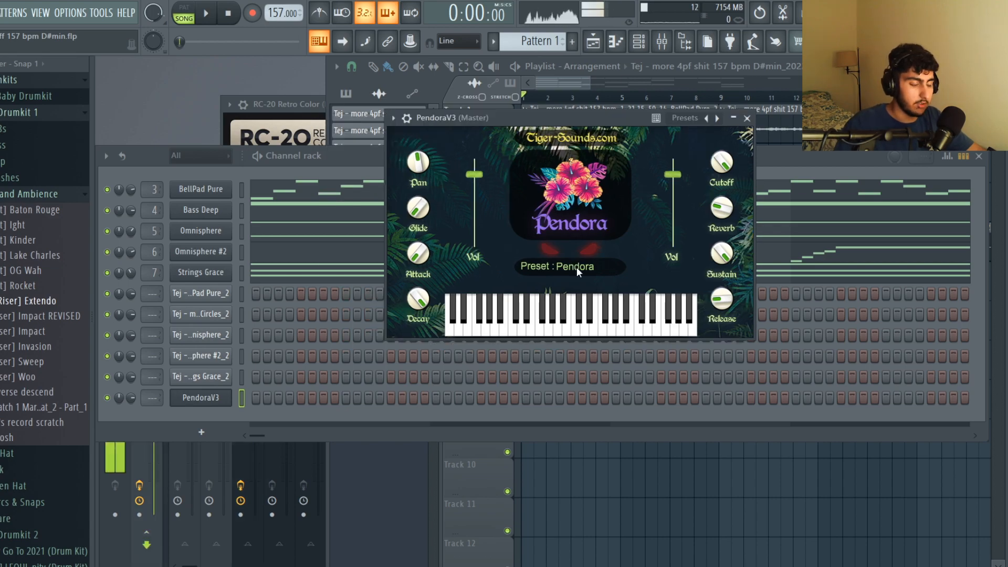
pyautogui.click(577, 267)
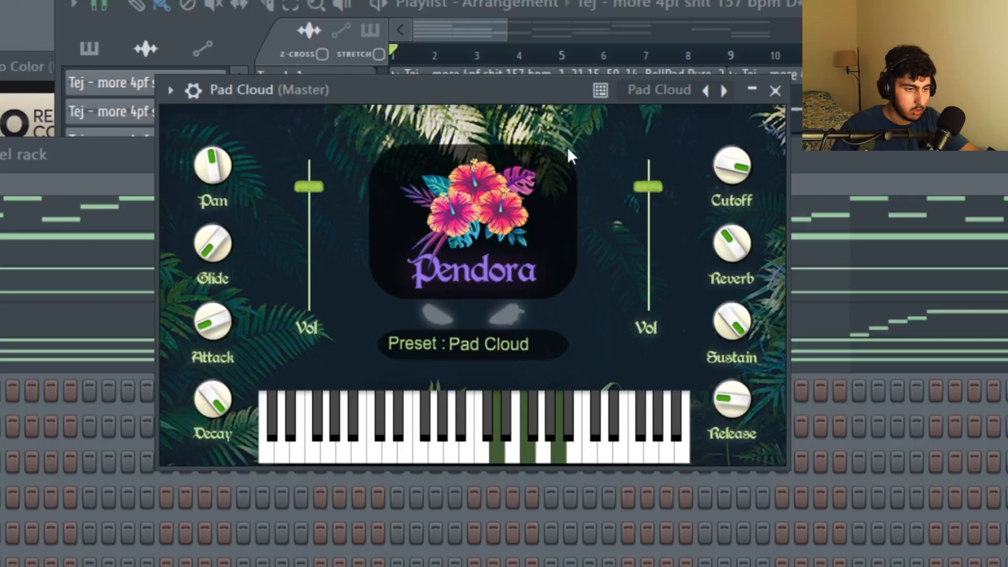
pyautogui.click(724, 91)
pyautogui.click(724, 90)
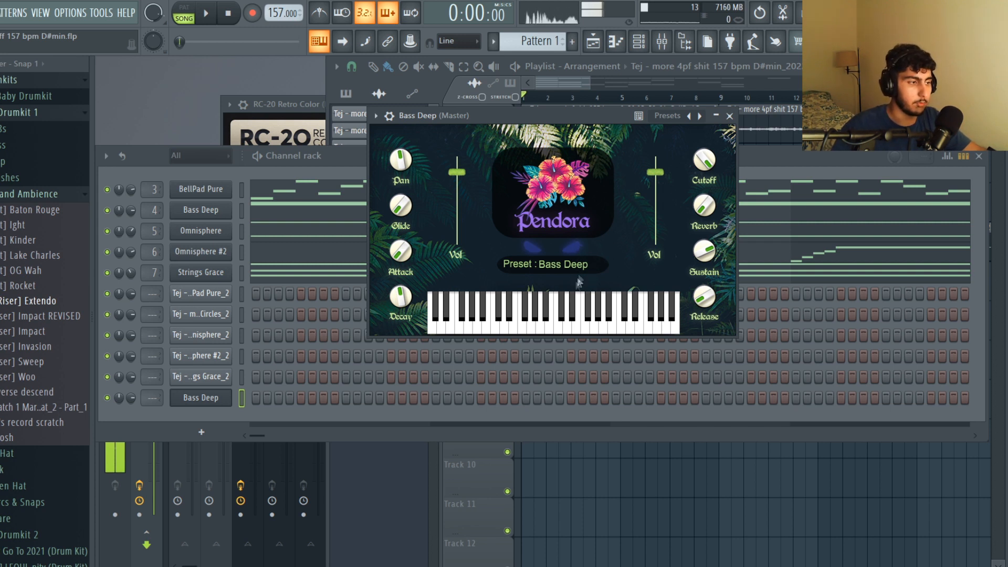
pyautogui.press('Escape')
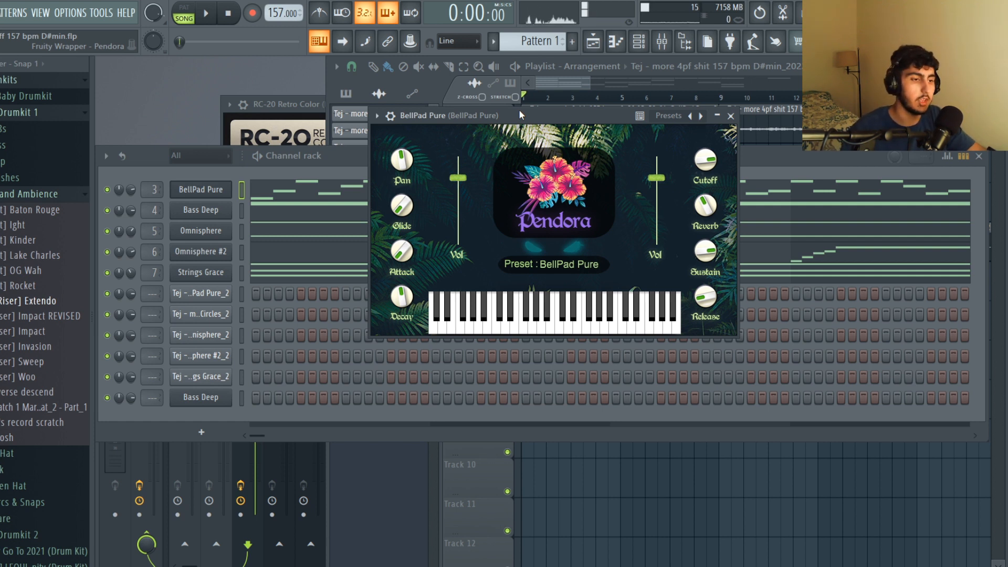
# - Open the BellPad Pure melody in the piano roll and examine its notes, highlighting the first four bars
pyautogui.moveTo(520, 110); pyautogui.dragTo(518, 106)
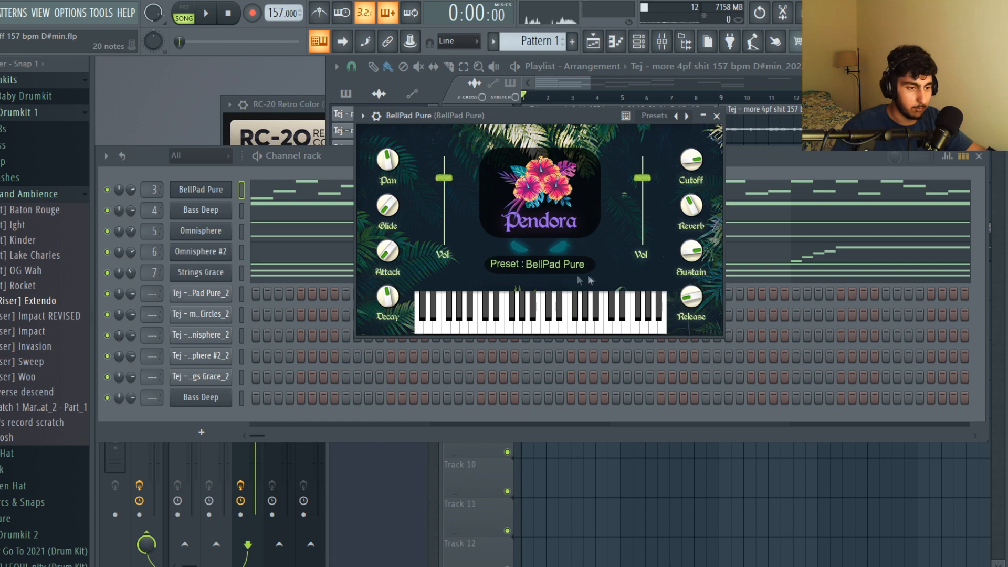
pyautogui.click(273, 190)
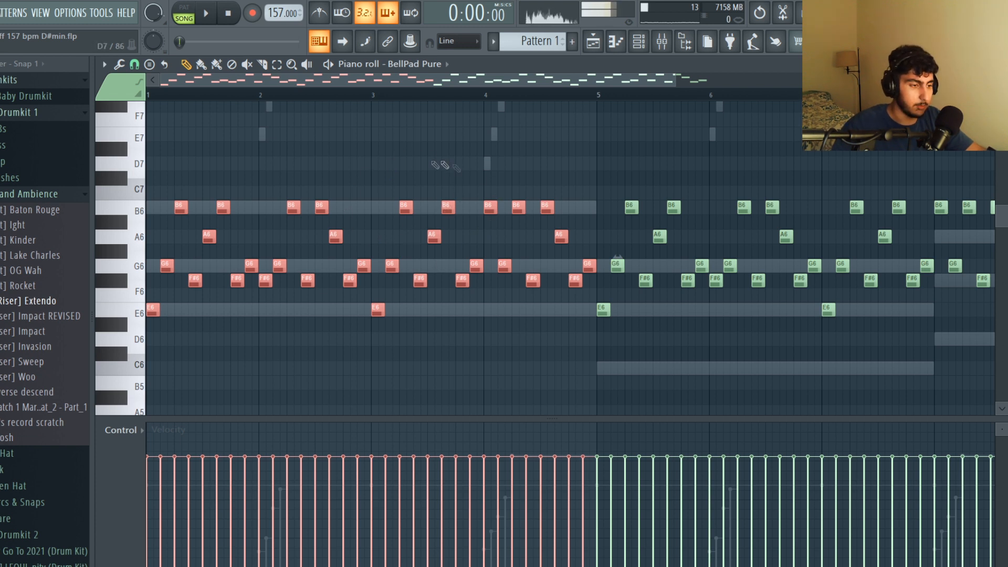
pyautogui.hotkey('ctrl', 'd')
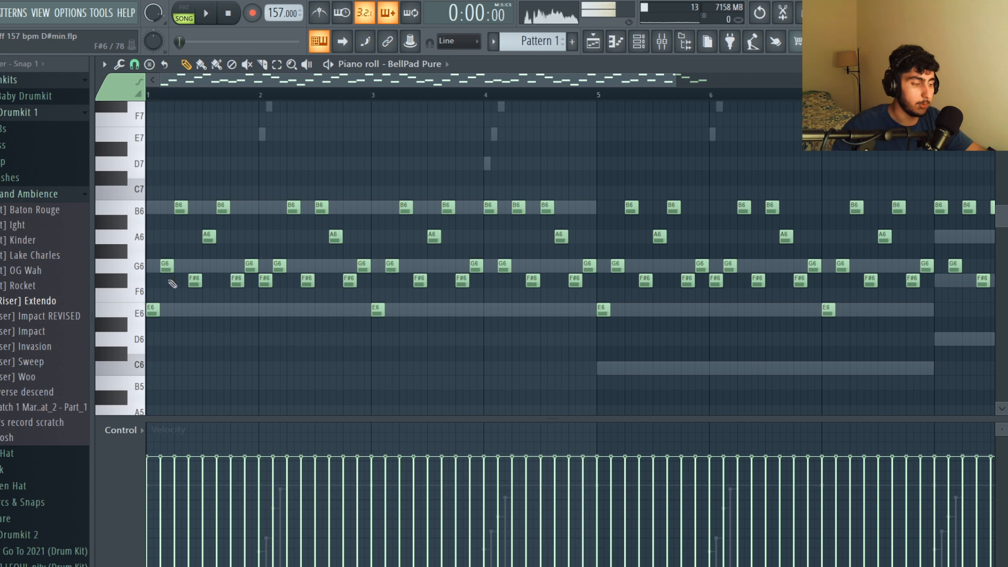
pyautogui.hotkey('ctrl', 'z')
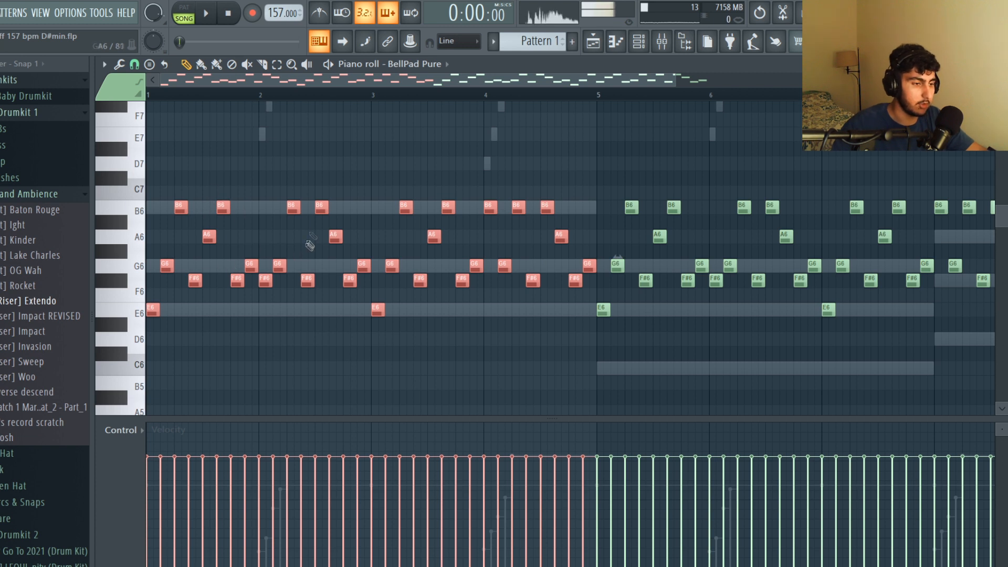
pyautogui.hotkey('ctrl', 'Return')
pyautogui.hotkey('ctrl', 'd')
pyautogui.scroll(-1, 466, 145)
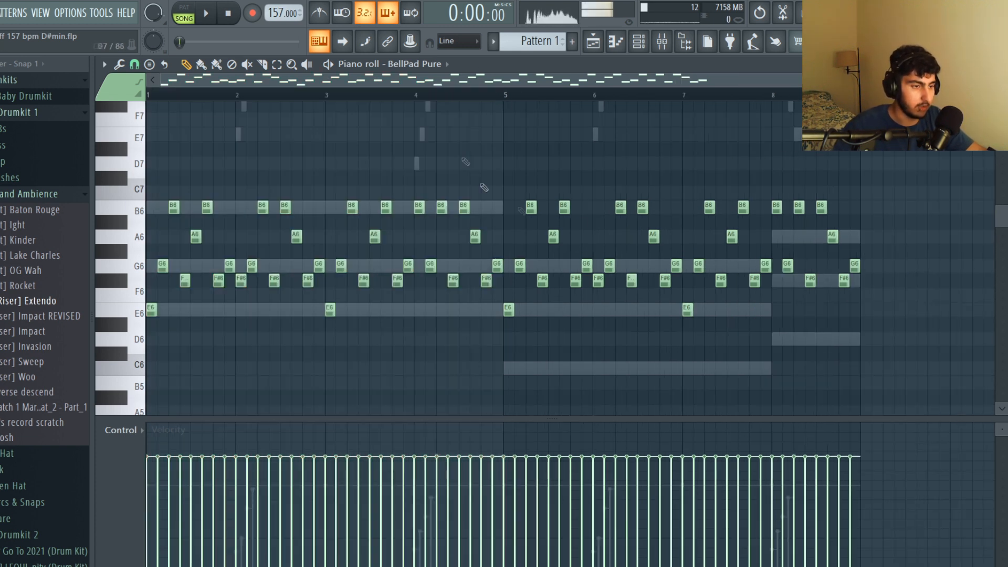
# - Play the BellPad Pure melody and open the RC-20 Retro Color effect on its mixer track
pyautogui.press('space')
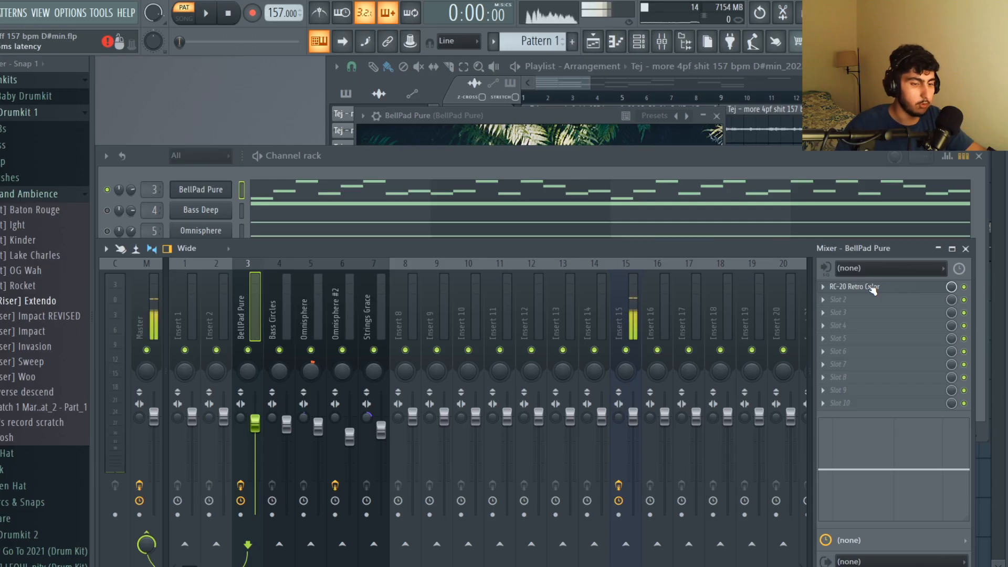
pyautogui.click(872, 290)
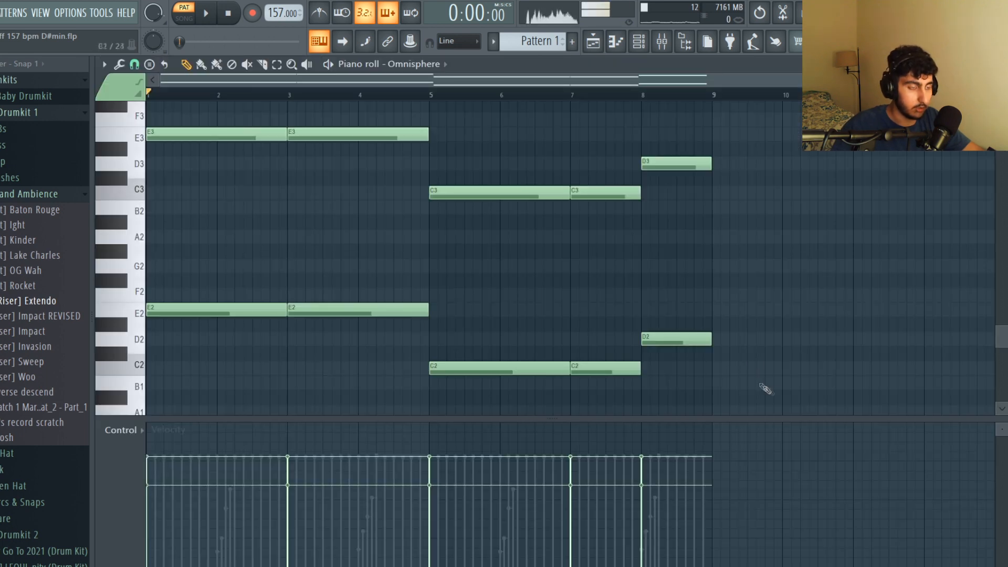
# - Examine the Omnisphere part in the piano roll, highlighting its E, C and D octave notes in turn, and play it
pyautogui.moveTo(794, 405); pyautogui.dragTo(164, 103)
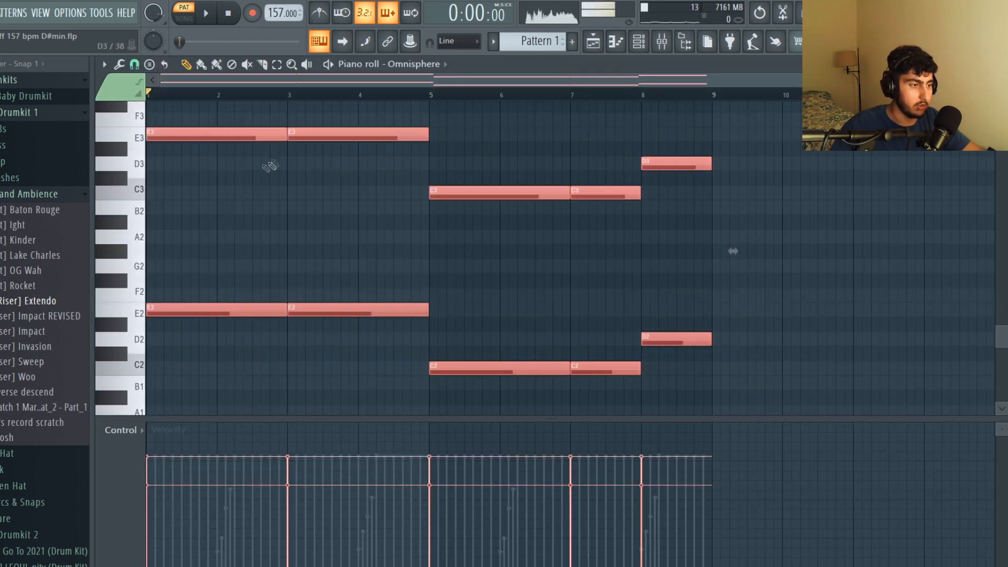
pyautogui.keyDown('ctrl'); pyautogui.rightClick(286, 224); pyautogui.keyUp('ctrl')
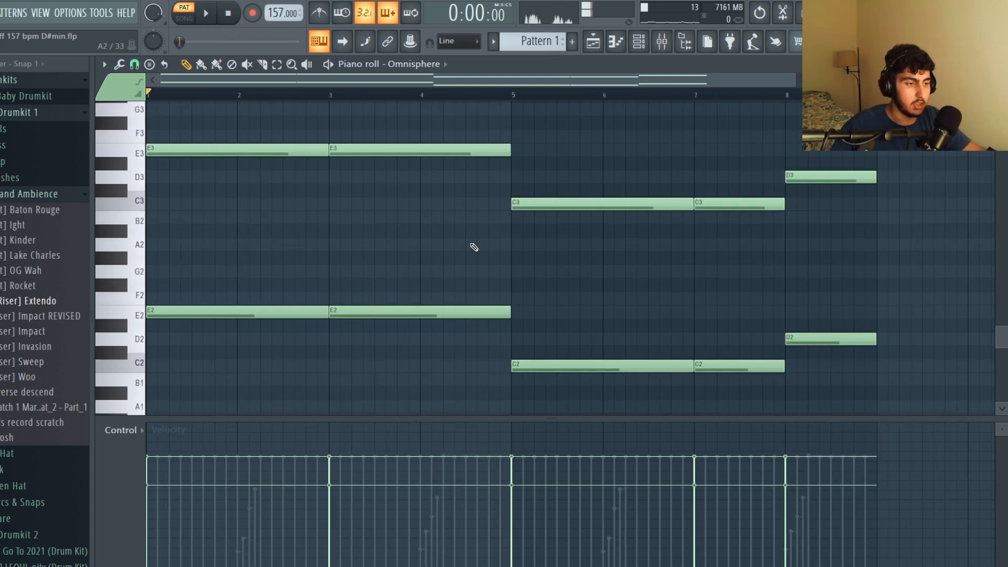
pyautogui.moveTo(455, 352); pyautogui.dragTo(150, 116)
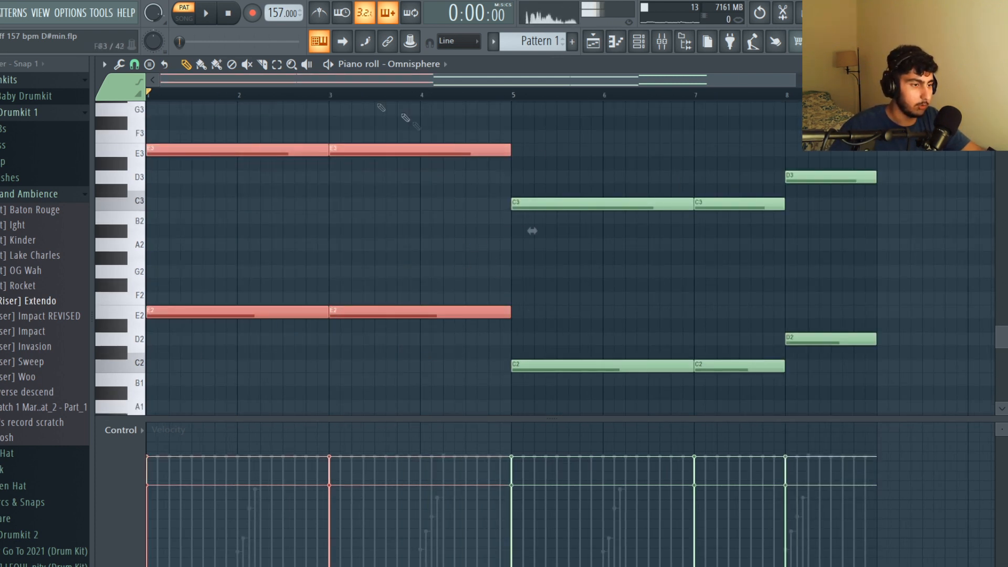
pyautogui.hotkey('ctrl', 'd')
pyautogui.moveTo(758, 402); pyautogui.dragTo(547, 168)
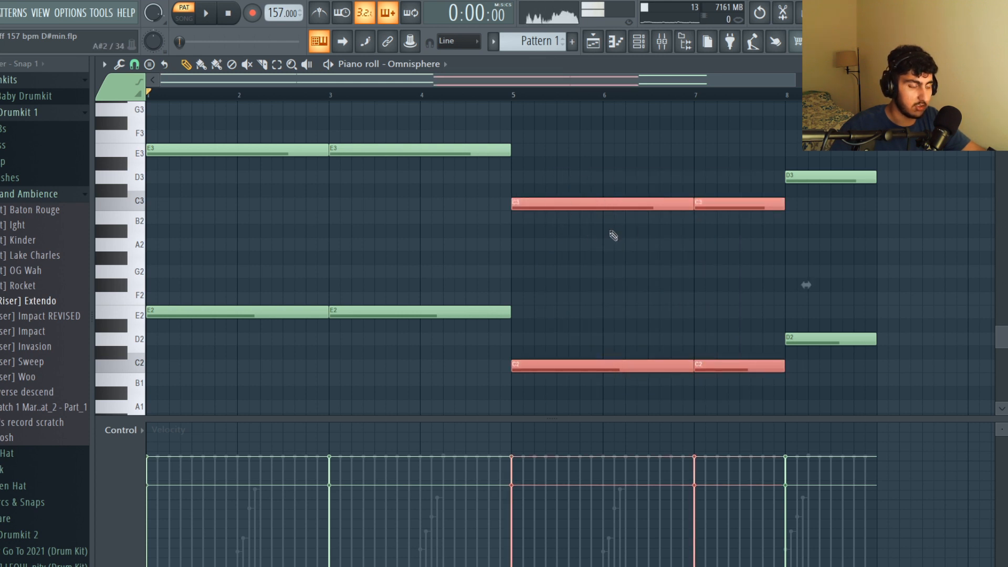
pyautogui.hotkey('ctrl', 'd')
pyautogui.moveTo(875, 371); pyautogui.dragTo(840, 174)
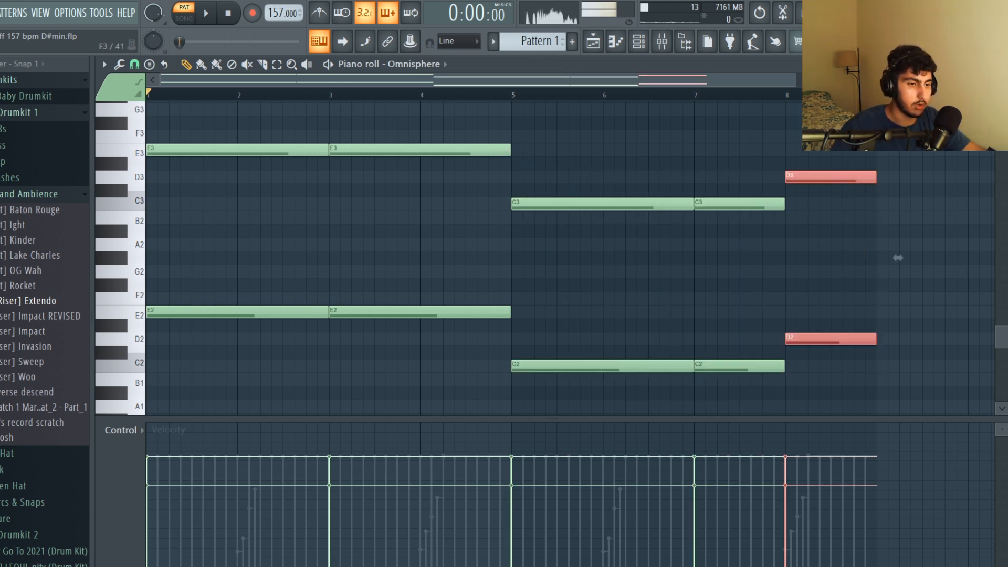
pyautogui.moveTo(397, 354); pyautogui.dragTo(302, 150)
pyautogui.hotkey('ctrl', 'd')
pyautogui.press('space')
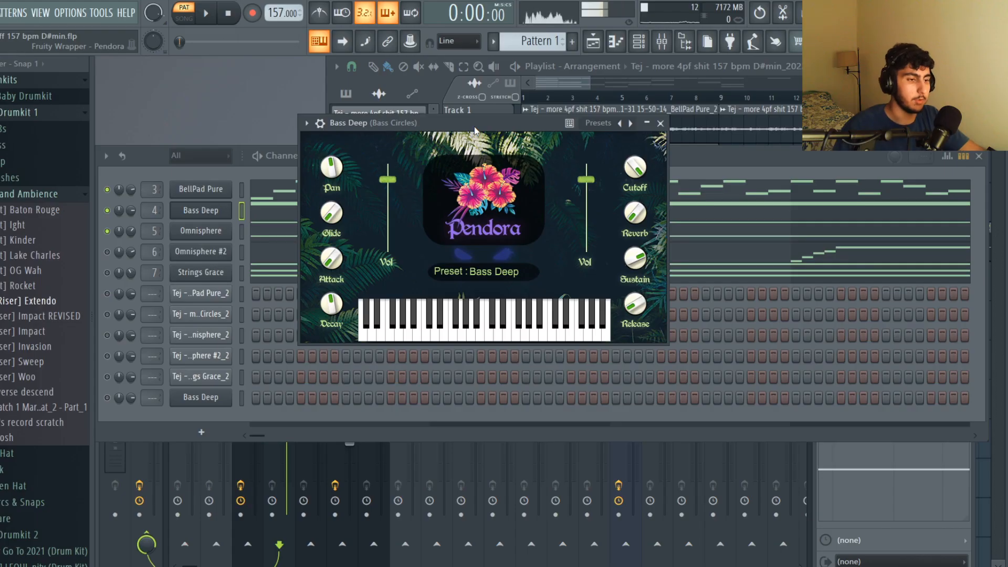
# - Open the Bass Deep part in the piano roll, examine its E4, C4 and D4 notes, and play it
pyautogui.click(490, 325)
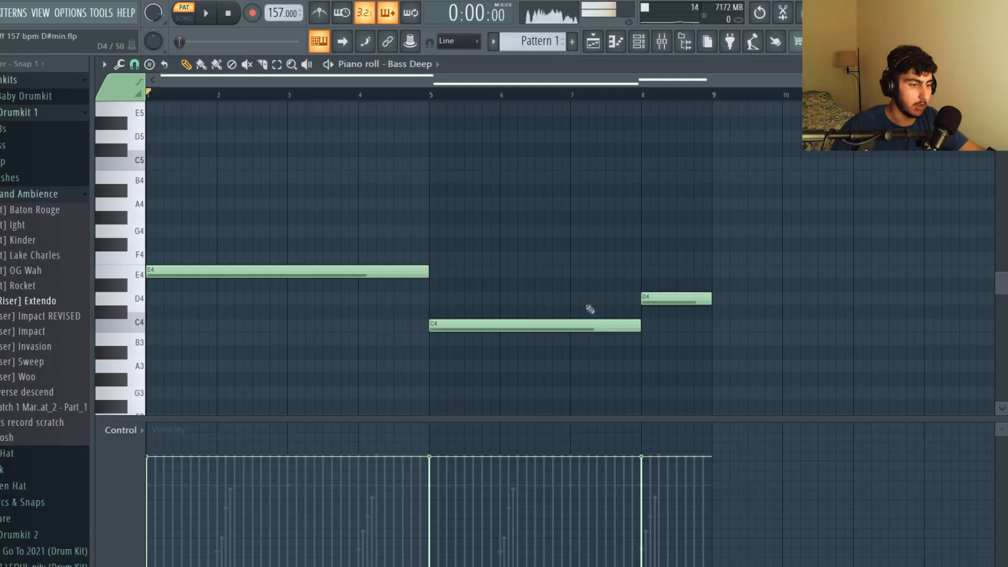
pyautogui.moveTo(590, 309); pyautogui.dragTo(378, 262)
pyautogui.rightClick(440, 178)
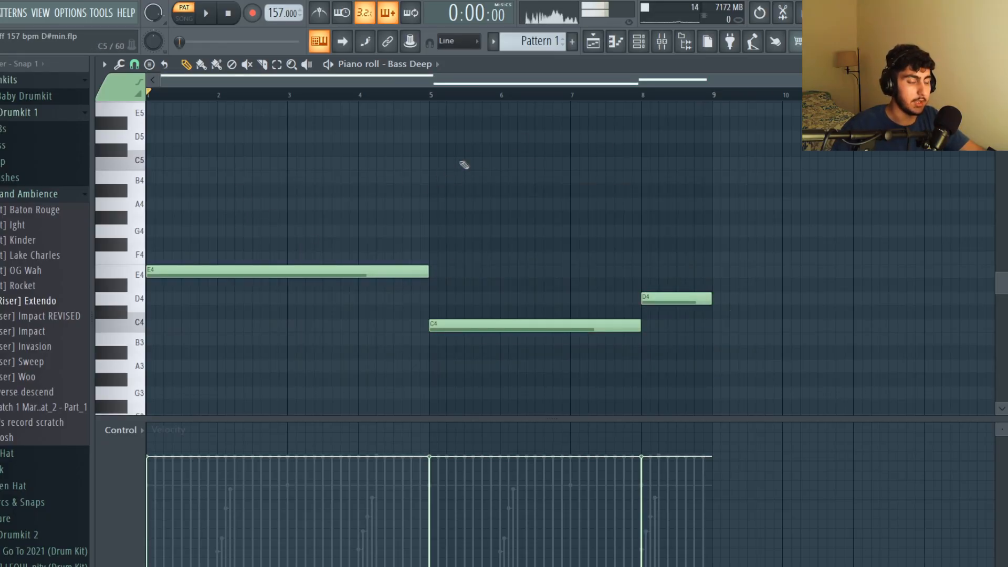
pyautogui.press('space')
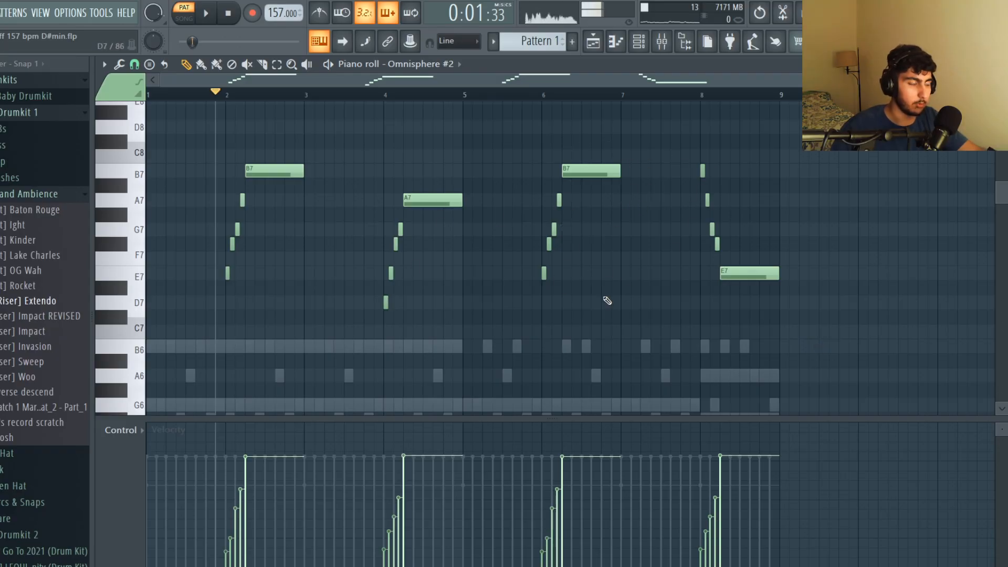
# - Examine the fast note runs of Omnisphere #2 in the piano roll and close its Fruity Reeverb 2 effect
pyautogui.keyDown('ctrl'); pyautogui.scroll(1, 426, 289); pyautogui.keyUp('ctrl')
pyautogui.keyDown('ctrl'); pyautogui.scroll(2, 170, 247); pyautogui.keyUp('ctrl')
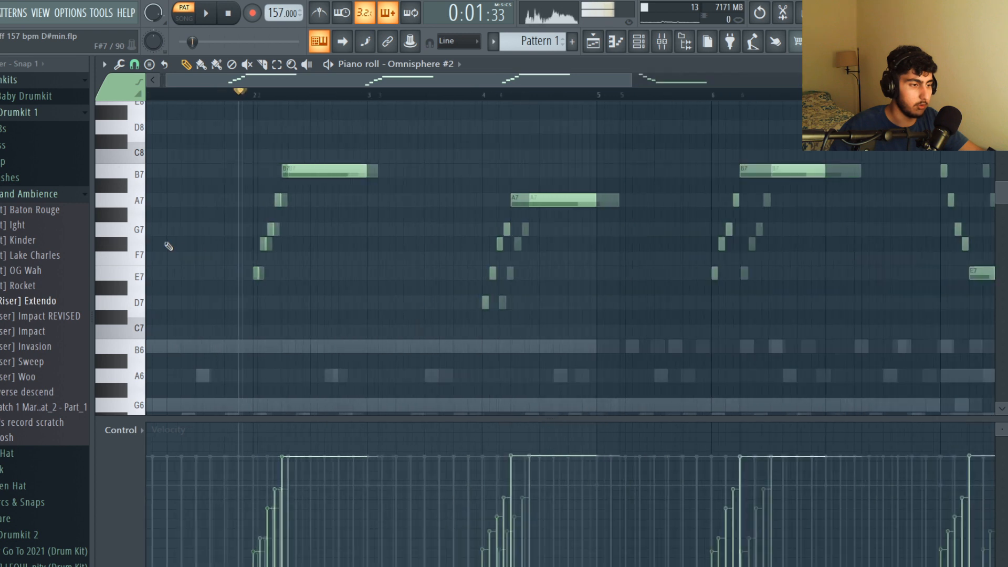
pyautogui.keyDown('ctrl'); pyautogui.scroll(2, 428, 263); pyautogui.keyUp('ctrl')
pyautogui.keyDown('ctrl'); pyautogui.scroll(-3, 428, 263); pyautogui.keyUp('ctrl')
pyautogui.keyDown('ctrl'); pyautogui.moveTo(977, 337); pyautogui.dragTo(238, 105); pyautogui.keyUp('ctrl')
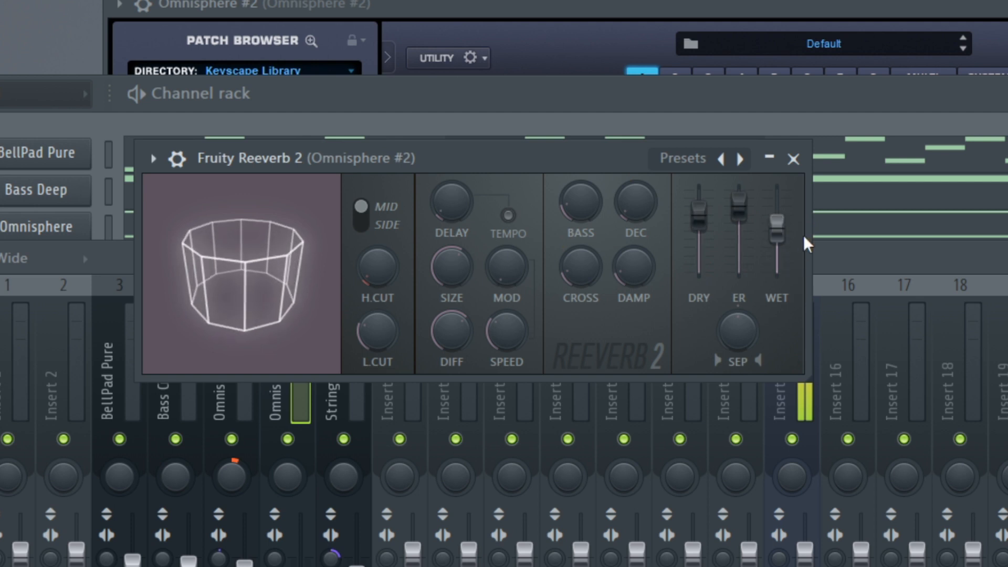
pyautogui.click(793, 159)
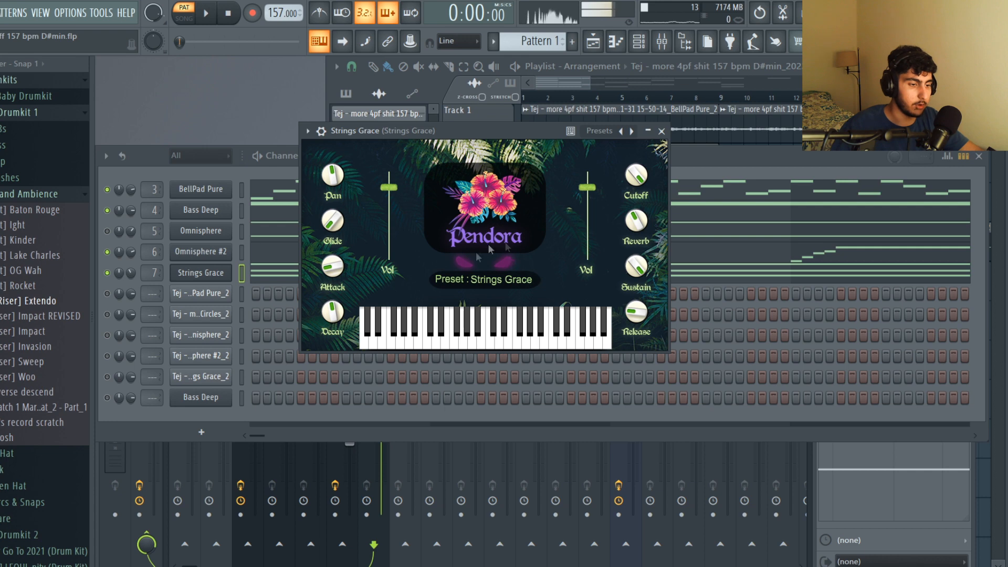
# - Open the Strings Grace part in the piano roll, highlight each of its three chords in turn, and play it
pyautogui.press('F7')
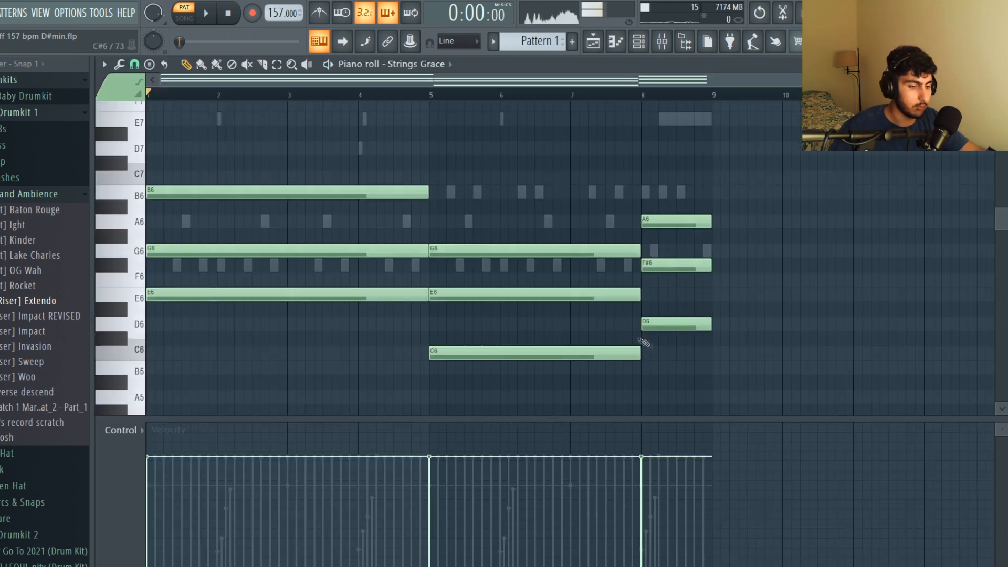
pyautogui.moveTo(748, 404); pyautogui.dragTo(147, 171)
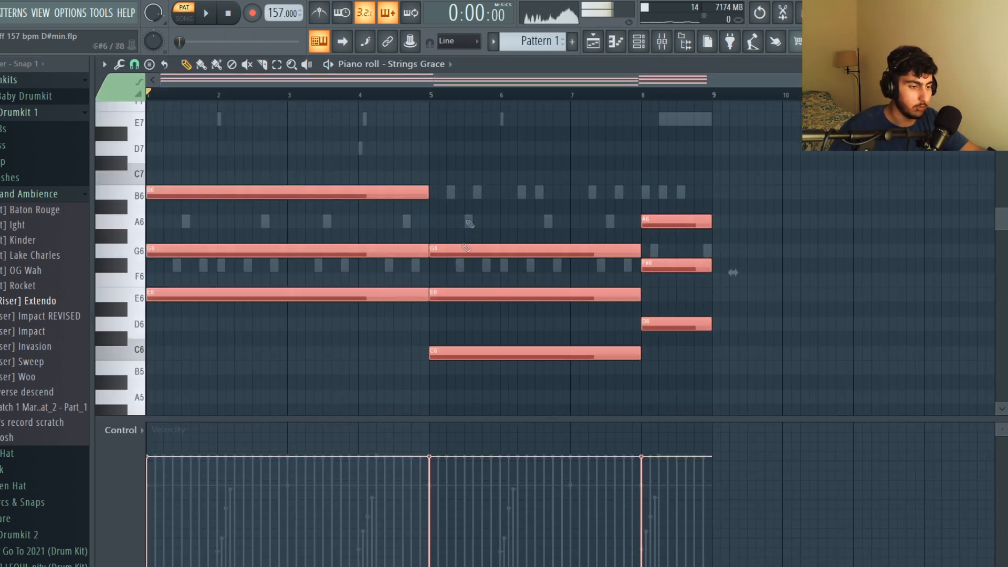
pyautogui.hotkey('ctrl', 'd')
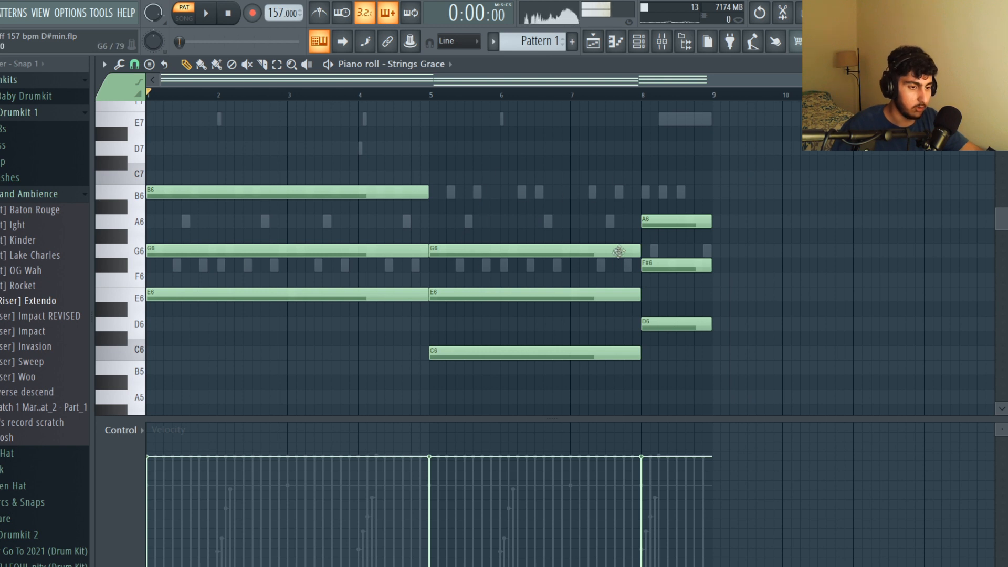
pyautogui.click(345, 190)
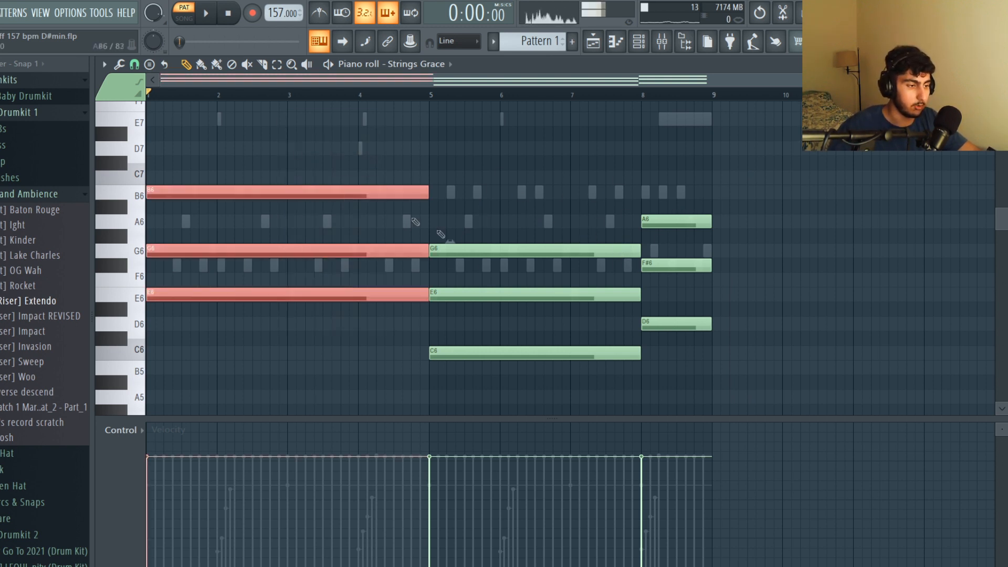
pyautogui.moveTo(625, 378); pyautogui.dragTo(592, 253)
pyautogui.moveTo(742, 373); pyautogui.dragTo(677, 210)
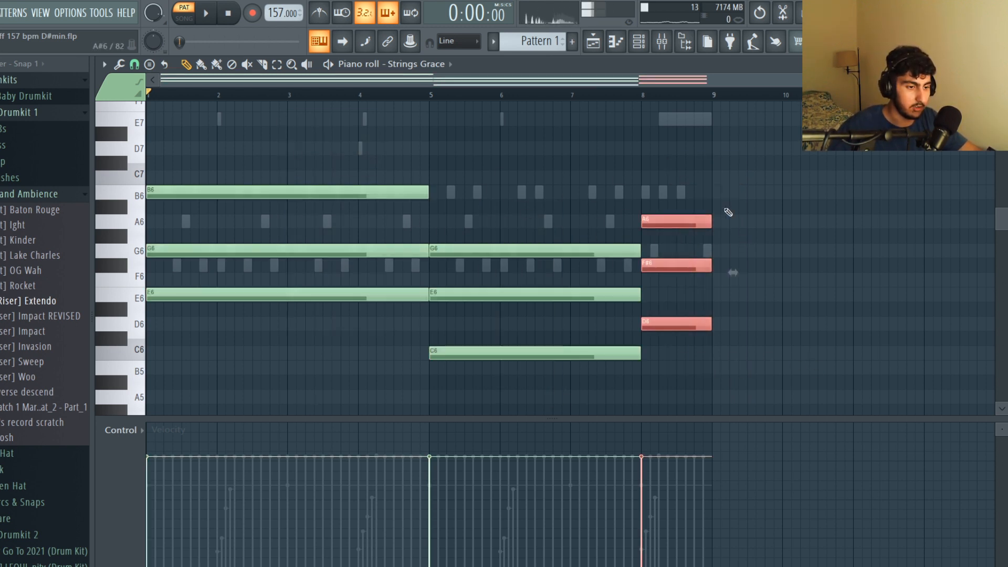
pyautogui.press('space')
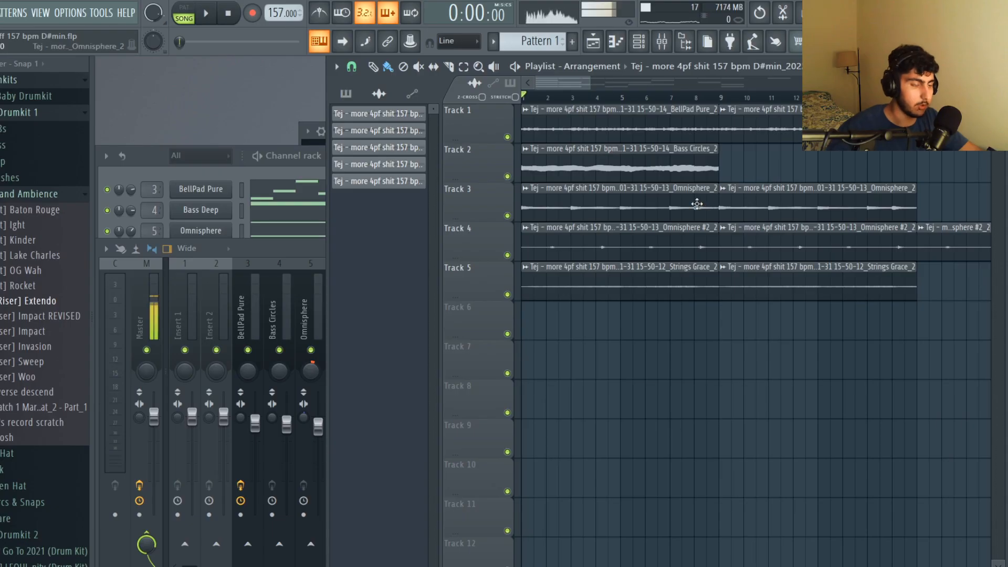
# - Review the full playlist arrangement of the loop's audio clips, including the separated single-instrument clips at its end
pyautogui.keyDown('ctrl'); pyautogui.scroll(-3, 625, 240); pyautogui.keyUp('ctrl')
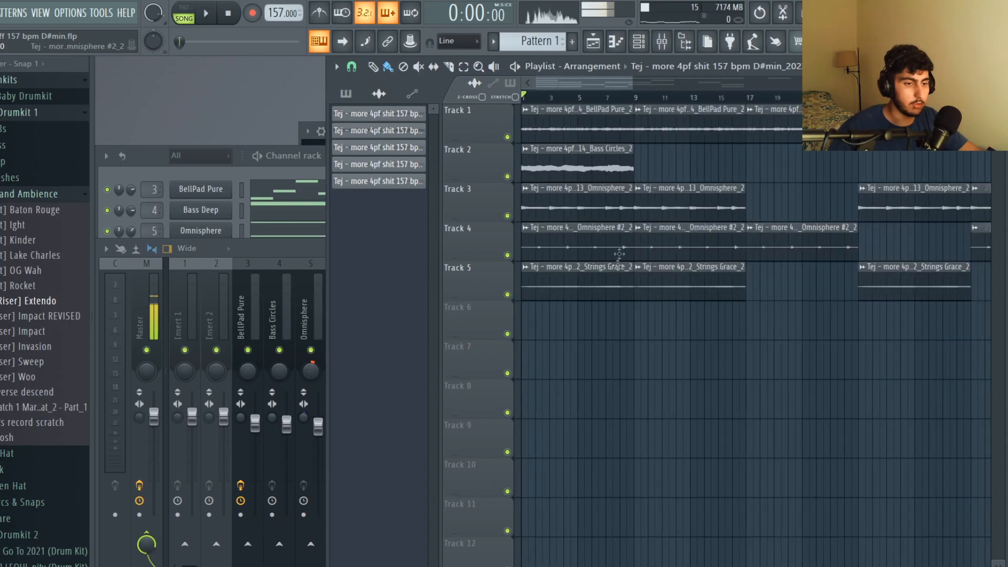
pyautogui.keyDown('ctrl'); pyautogui.scroll(-4, 682, 289); pyautogui.keyUp('ctrl')
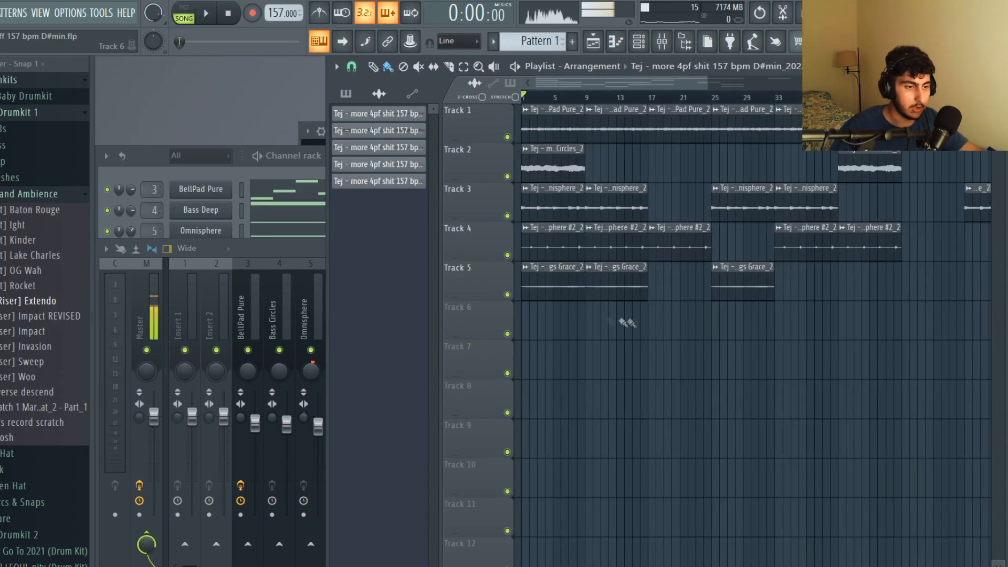
pyautogui.keyDown('ctrl'); pyautogui.scroll(-5, 549, 307); pyautogui.keyUp('ctrl')
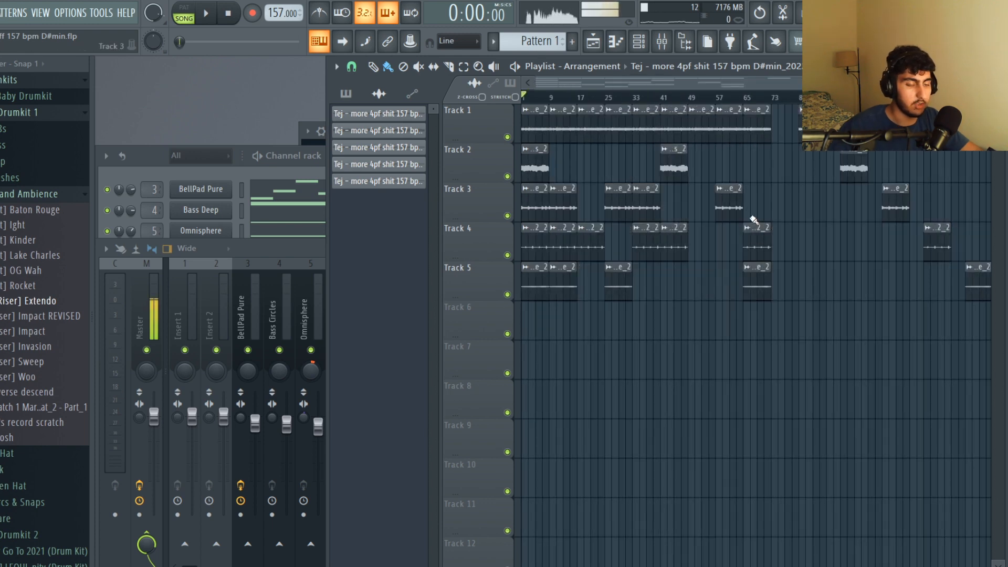
pyautogui.keyDown('ctrl'); pyautogui.scroll(-1, 788, 206); pyautogui.keyUp('ctrl')
pyautogui.keyDown('ctrl'); pyautogui.moveTo(980, 338); pyautogui.dragTo(779, 138); pyautogui.keyUp('ctrl')
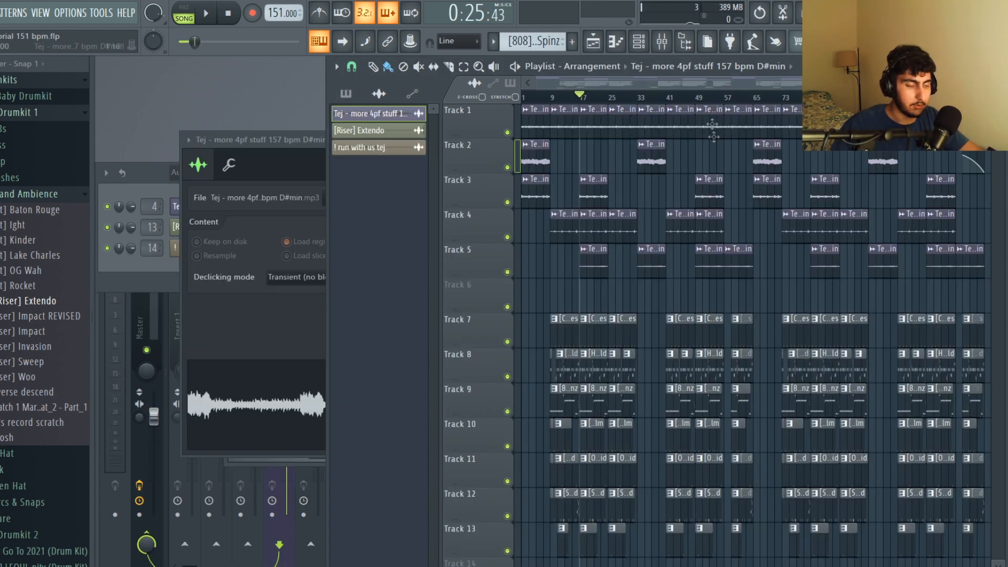
# - Examine how the melody clips on Tracks 1 to 5 are arranged in the 151 BPM beat project
pyautogui.scroll(-1, 713, 131)
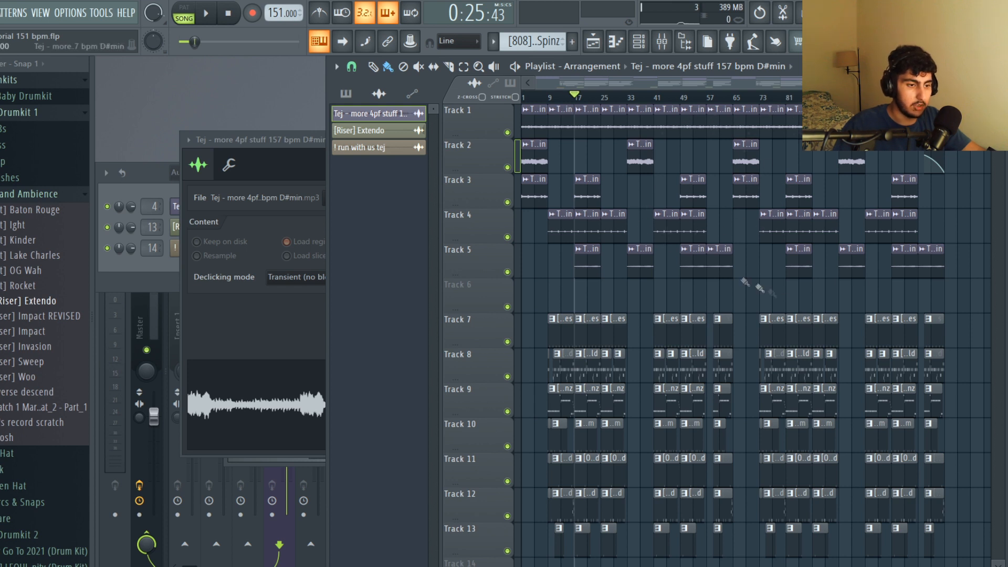
pyautogui.moveTo(733, 292); pyautogui.dragTo(537, 107)
pyautogui.keyDown('ctrl'); pyautogui.click(638, 292); pyautogui.keyUp('ctrl')
pyautogui.moveTo(616, 293); pyautogui.dragTo(463, 83)
pyautogui.keyDown('ctrl'); pyautogui.click(716, 229); pyautogui.keyUp('ctrl')
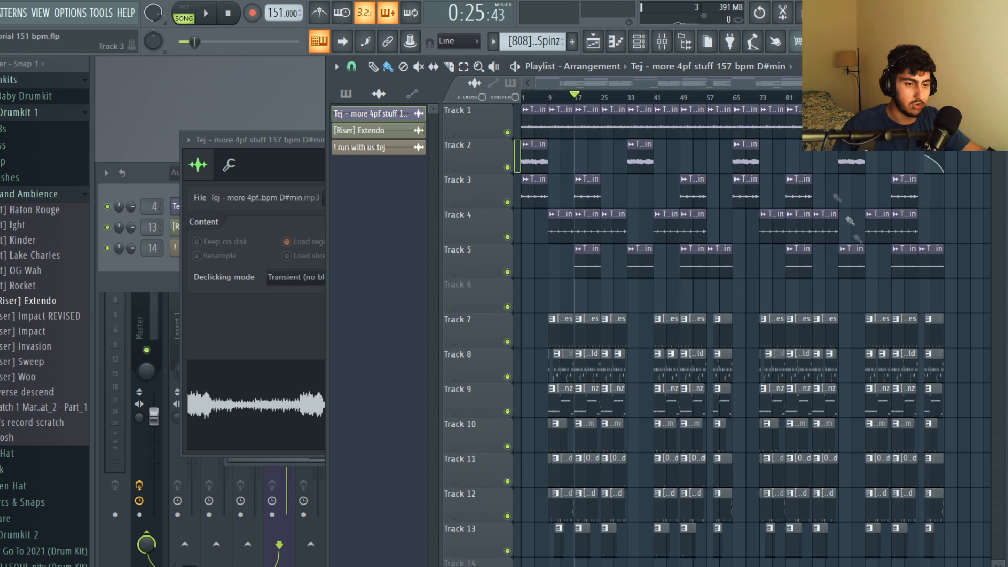
# - Open the [Clap] Two Phones pattern in the piano roll, audition its C5 sound, and play the pattern
pyautogui.doubleClick(550, 238)
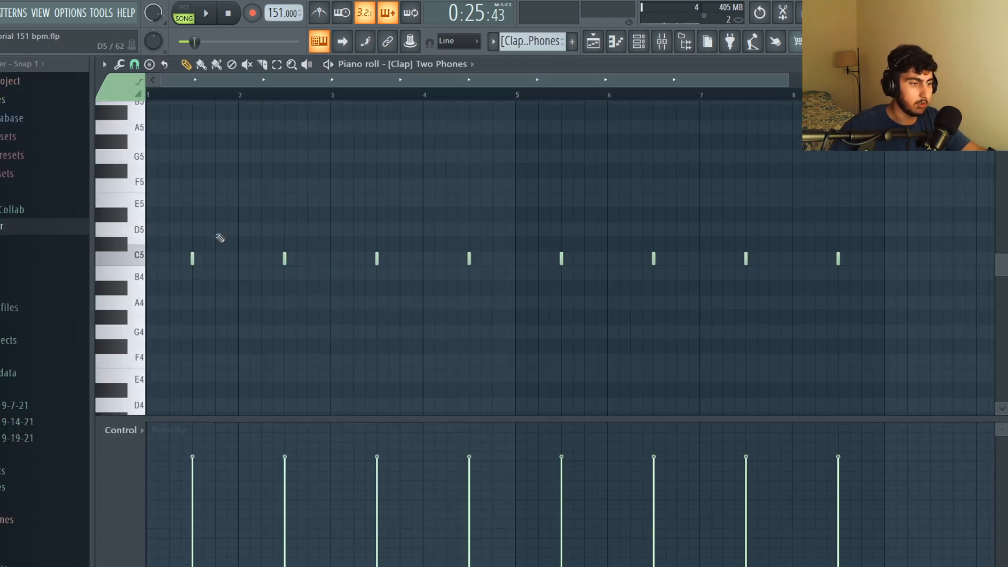
pyautogui.click(140, 261)
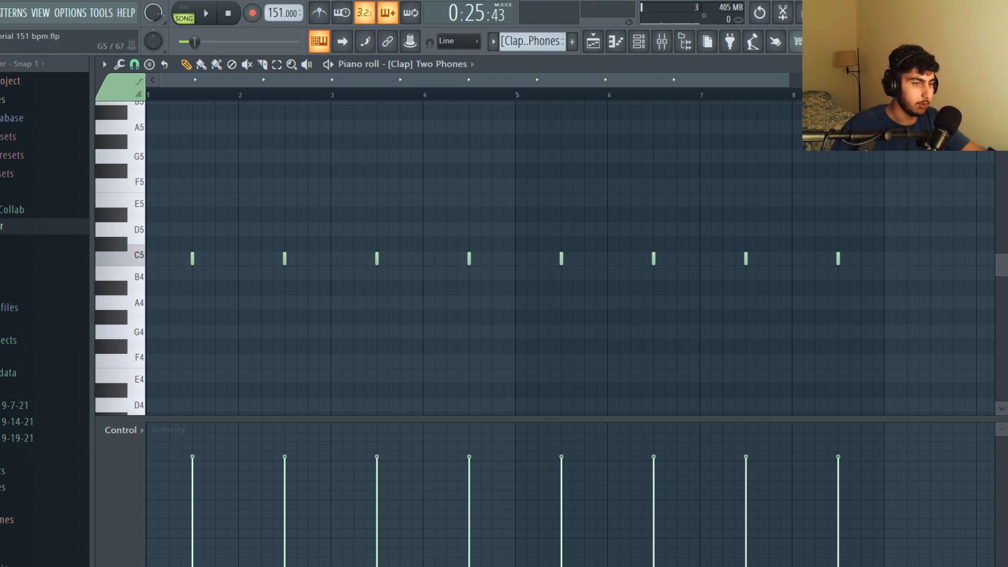
pyautogui.press('space')
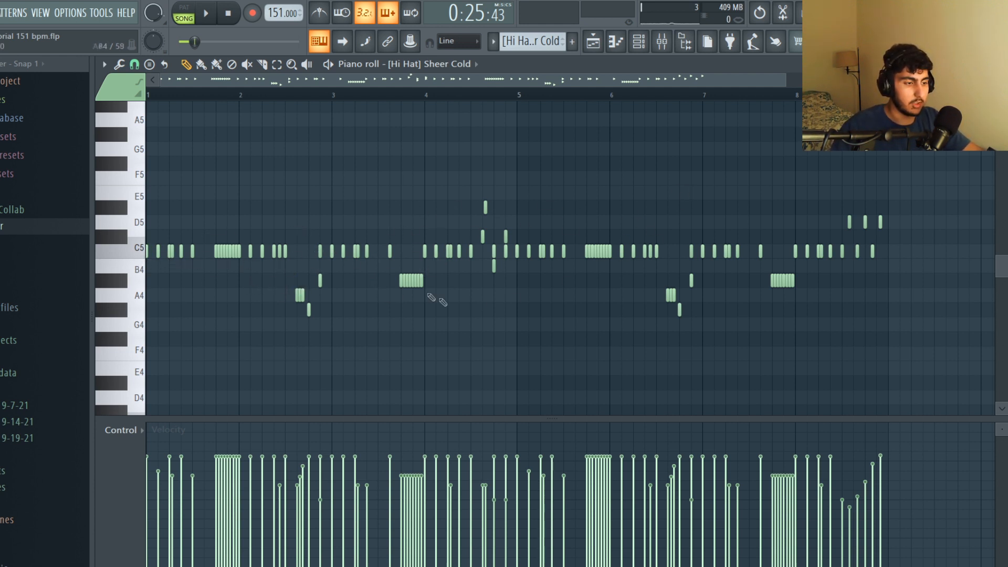
# - Highlight the alternating C5 and D5 notes that close the [Hi Hat] Sheer Cold pattern
pyautogui.scroll(1, 454, 264)
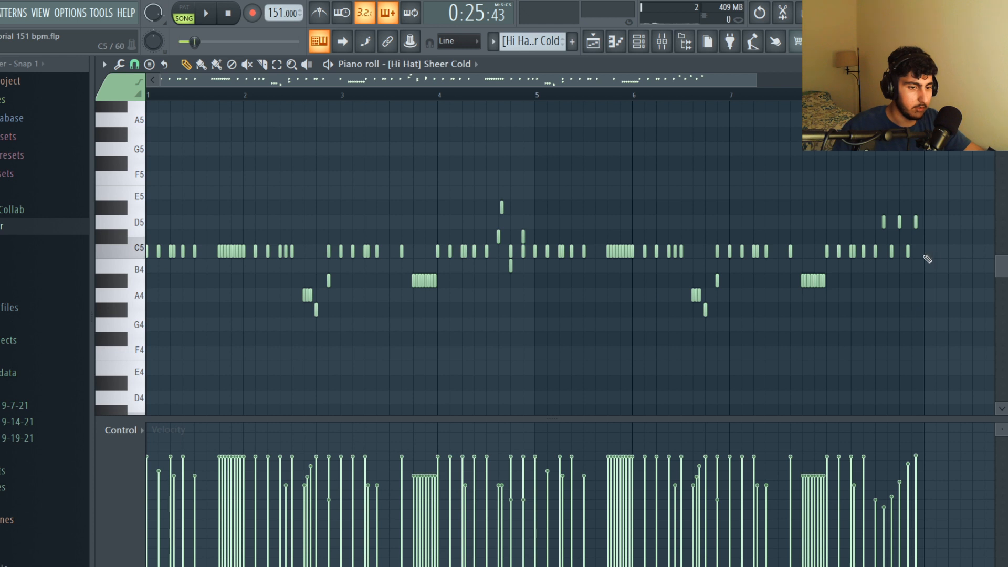
pyautogui.scroll(4, 927, 258)
pyautogui.moveTo(924, 301); pyautogui.dragTo(665, 178)
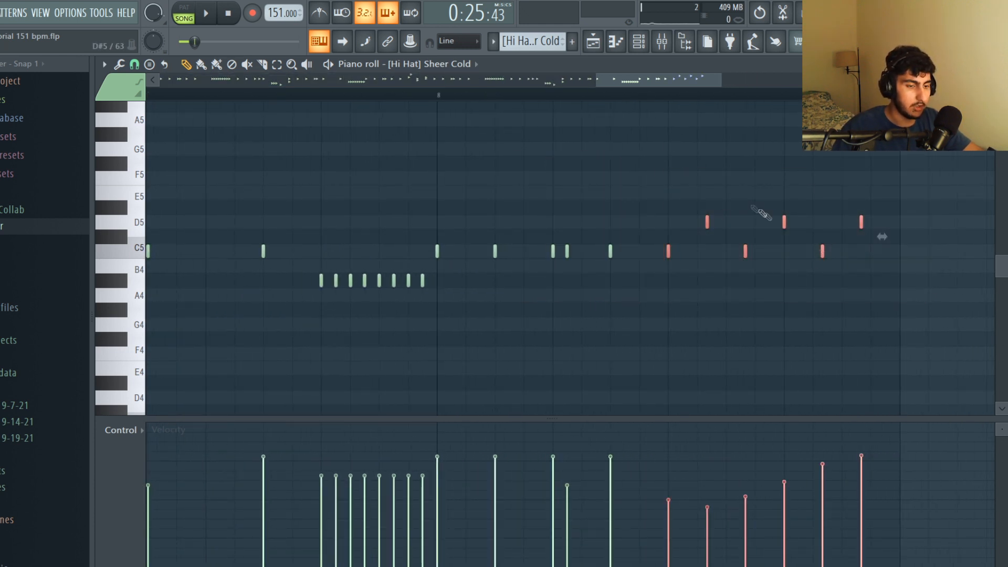
# - Choose 1/3 beat snapping for the hi-hat piano roll and play the [Hi Hat] Sheer Cold pattern
pyautogui.click(134, 64)
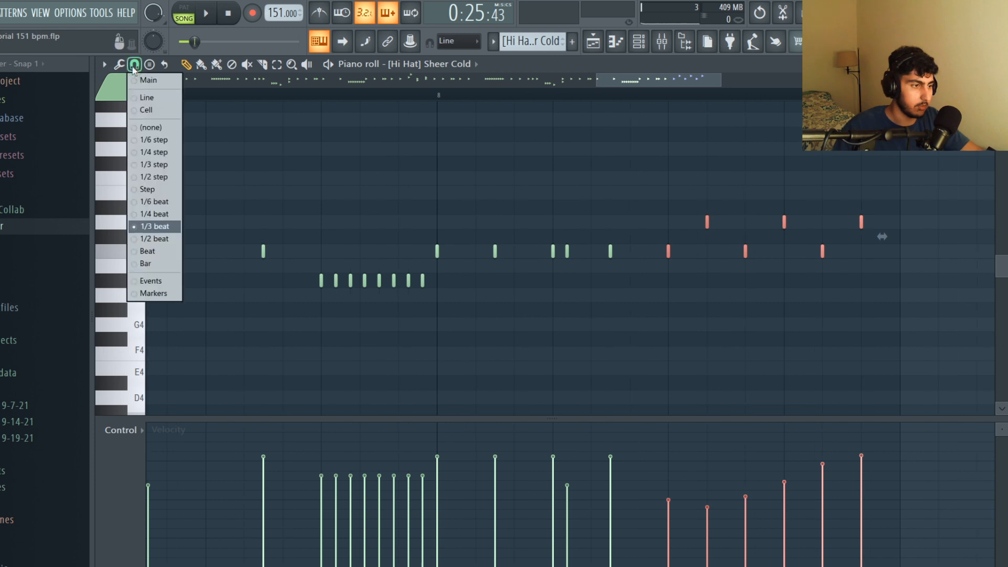
pyautogui.click(169, 226)
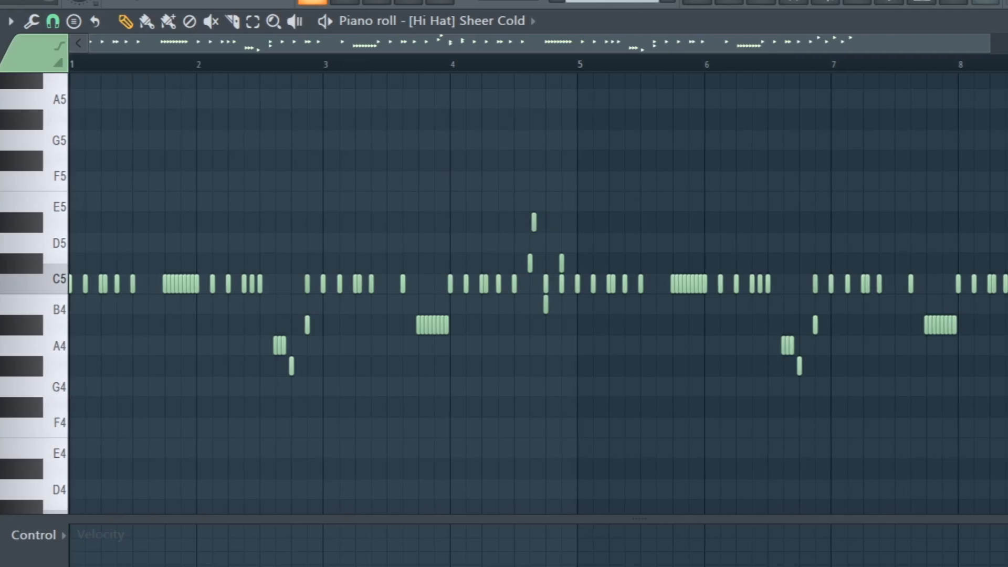
pyautogui.press('space')
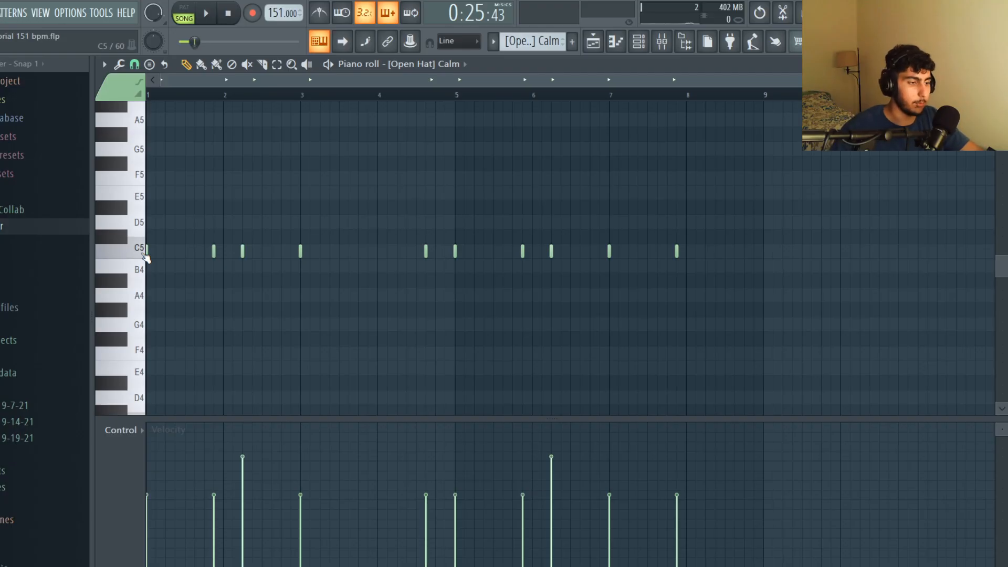
# - Audition [Open Hat] Calm, highlight its quieter and two louder notes in turn, and play the Calm and [Open Hat] Solid patterns
pyautogui.click(143, 254)
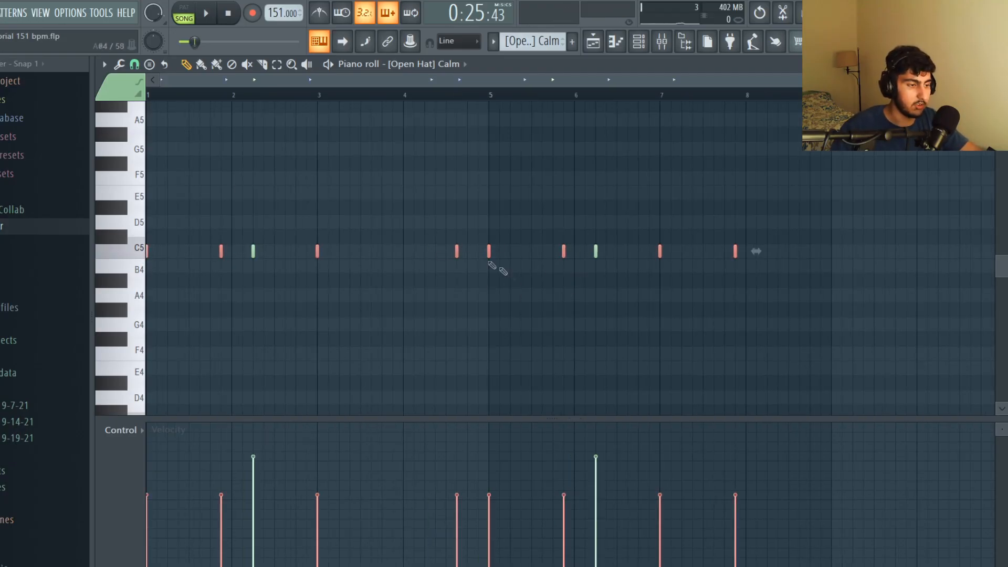
pyautogui.keyDown('ctrl'); pyautogui.click(569, 296); pyautogui.keyUp('ctrl')
pyautogui.keyDown('ctrl'); pyautogui.click(595, 251); pyautogui.keyUp('ctrl')
pyautogui.keyDown('ctrl'); pyautogui.keyDown('shift'); pyautogui.click(253, 251); pyautogui.keyUp('shift'); pyautogui.keyUp('ctrl')
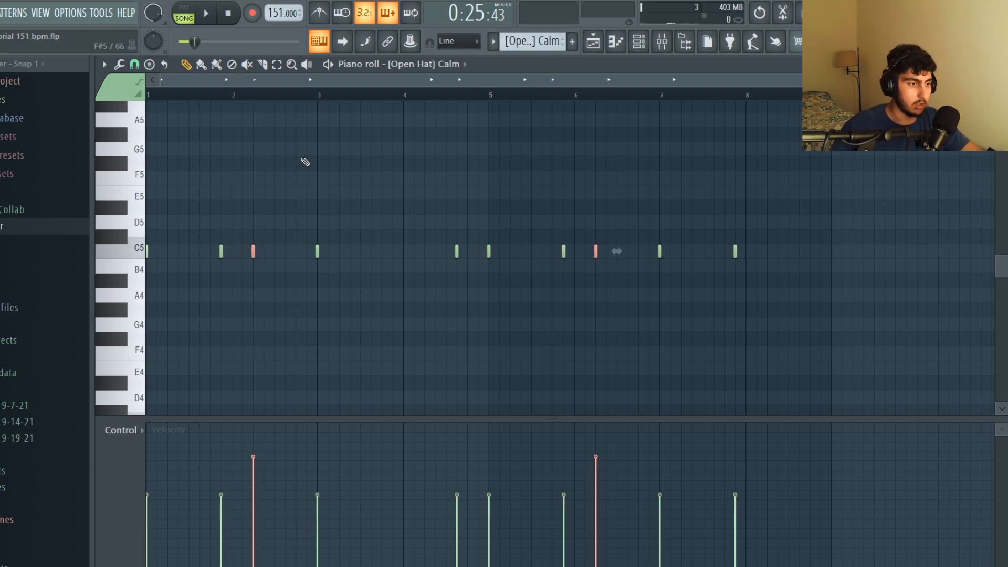
pyautogui.press('space')
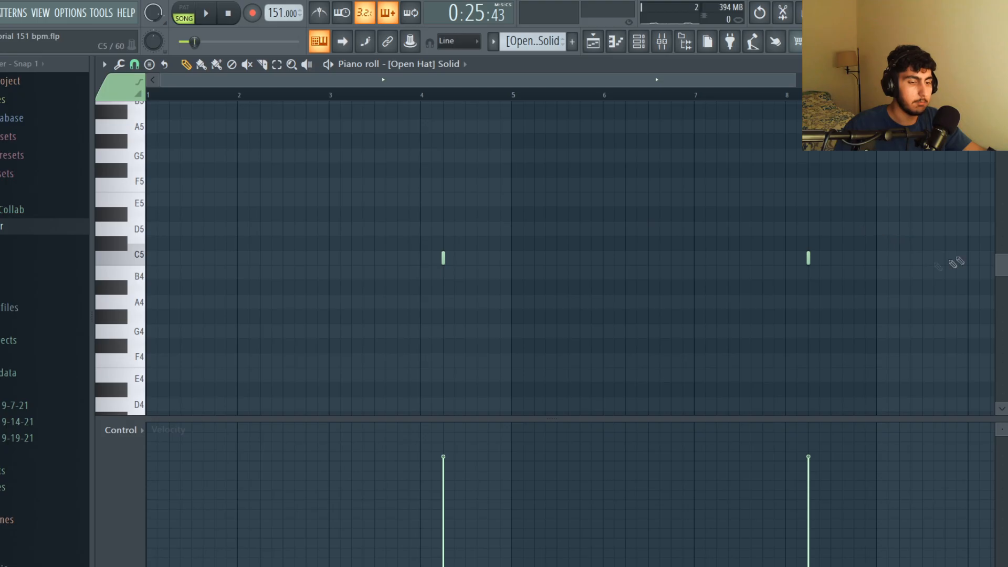
pyautogui.press('space')
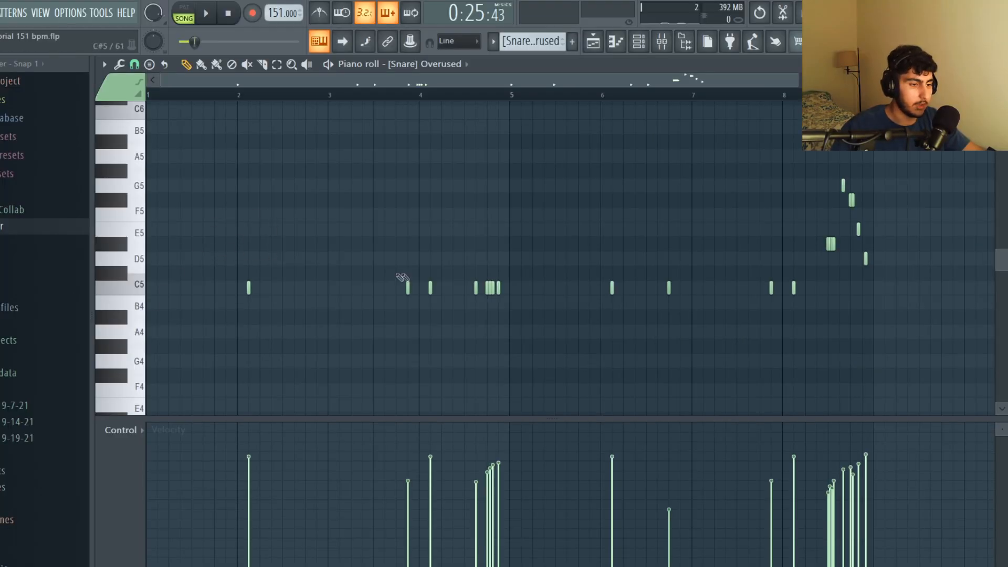
# - Highlight the note groups of the [Snare] Overused pattern in turn and examine the pitched roll at its end
pyautogui.moveTo(440, 284); pyautogui.dragTo(186, 297)
pyautogui.keyDown('ctrl'); pyautogui.click(556, 212); pyautogui.keyUp('ctrl')
pyautogui.moveTo(541, 299); pyautogui.dragTo(467, 276)
pyautogui.moveTo(891, 176); pyautogui.dragTo(824, 278)
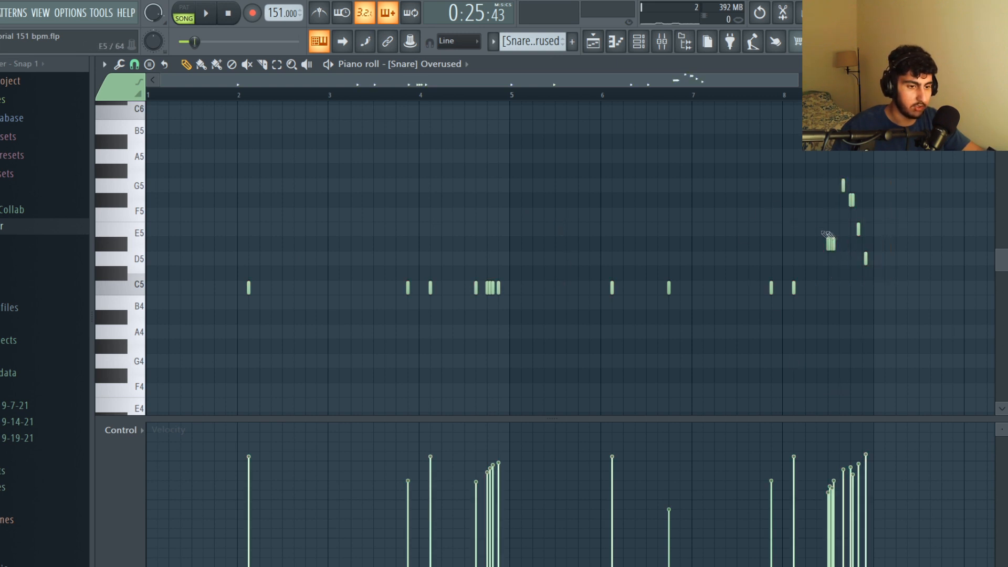
pyautogui.scroll(4, 876, 229)
pyautogui.moveTo(891, 338); pyautogui.dragTo(670, 158)
pyautogui.click(668, 157)
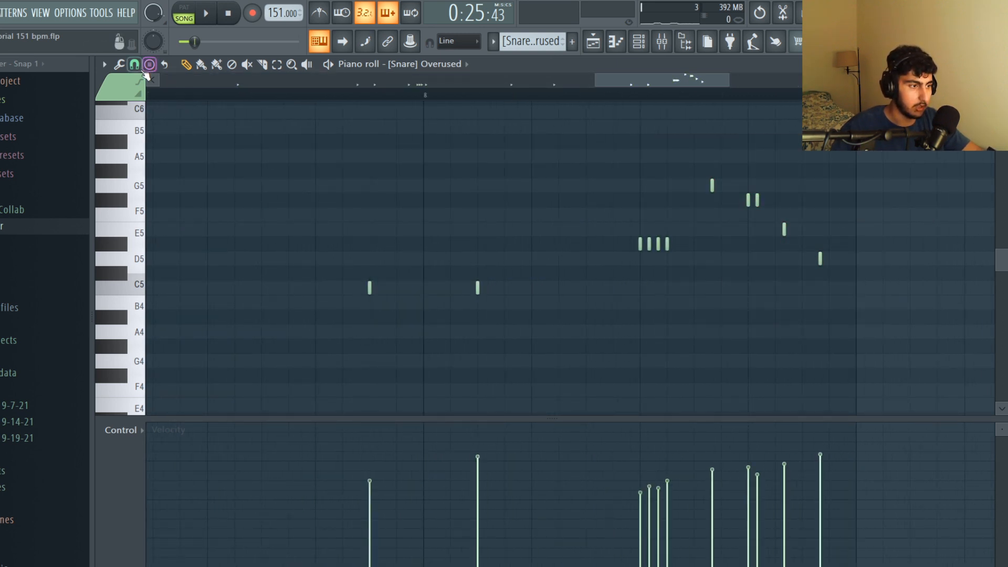
# - Play the full [Snare] Overused pattern and the Last Of The Pyrex Rim pattern
pyautogui.scroll(-4, 358, 184)
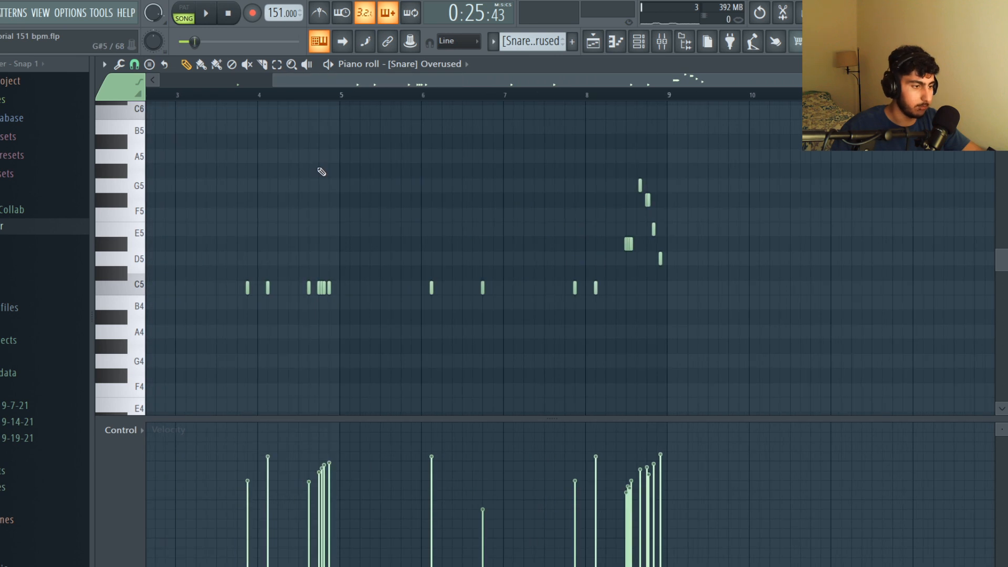
pyautogui.moveTo(443, 85); pyautogui.dragTo(325, 85)
pyautogui.press('space')
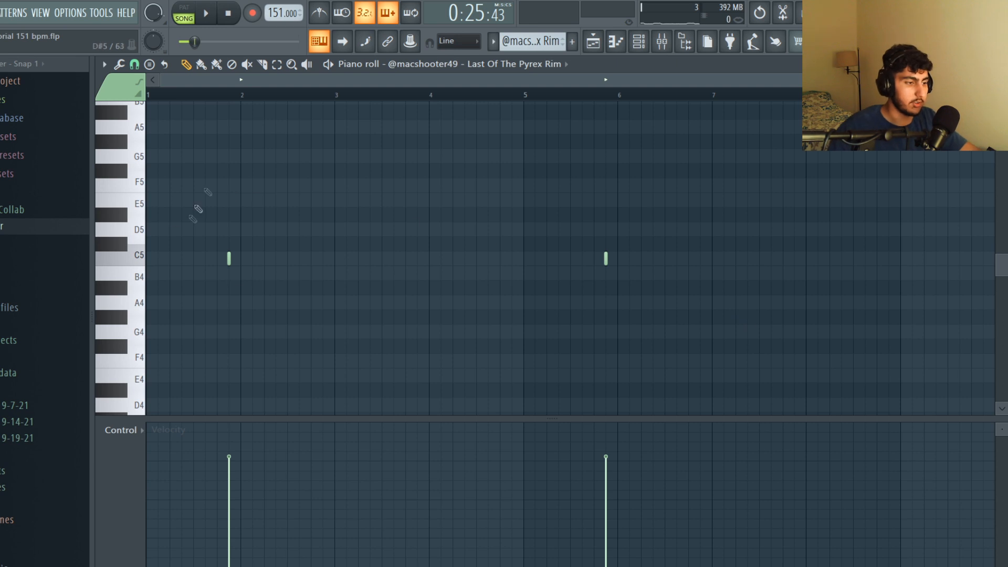
pyautogui.press('space')
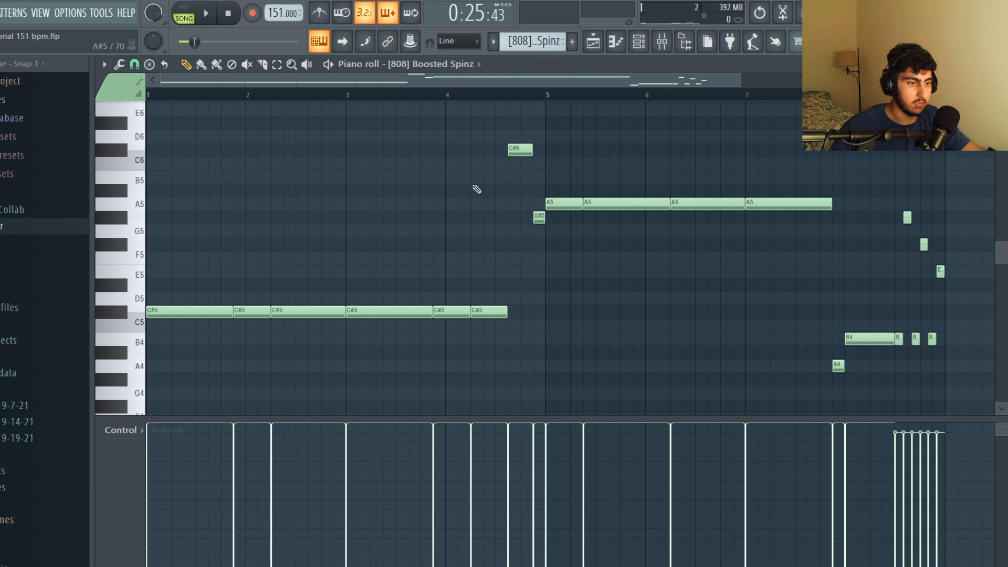
# - Highlight the note groups of the [808] Boosted Spinz pattern in turn, ending with the six short alternating notes that close it
pyautogui.scroll(-1, 573, 318)
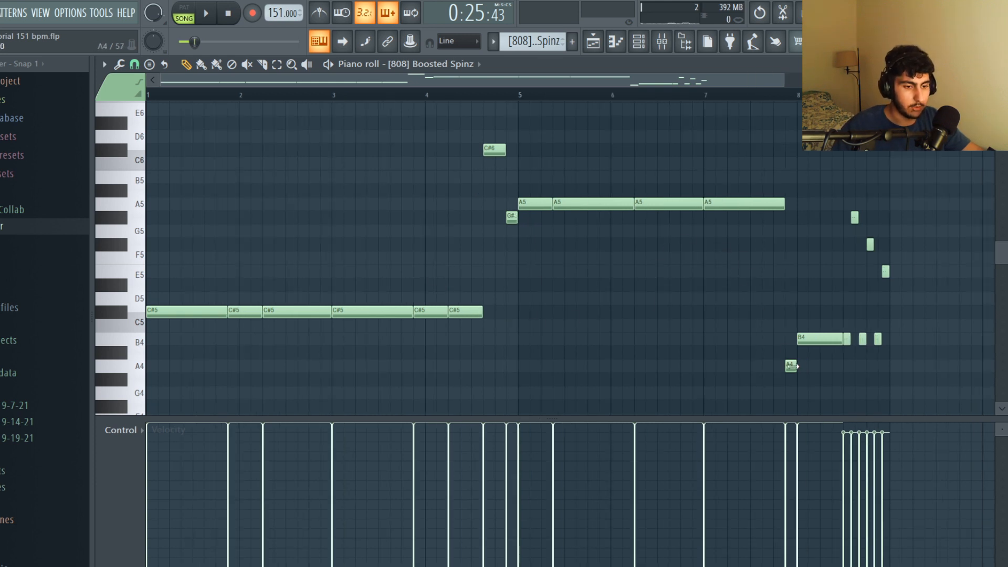
pyautogui.moveTo(792, 386); pyautogui.dragTo(112, 160)
pyautogui.keyDown('ctrl'); pyautogui.click(222, 210); pyautogui.keyUp('ctrl')
pyautogui.moveTo(768, 185); pyautogui.dragTo(555, 217)
pyautogui.moveTo(559, 331); pyautogui.dragTo(147, 302)
pyautogui.rightClick(681, 262)
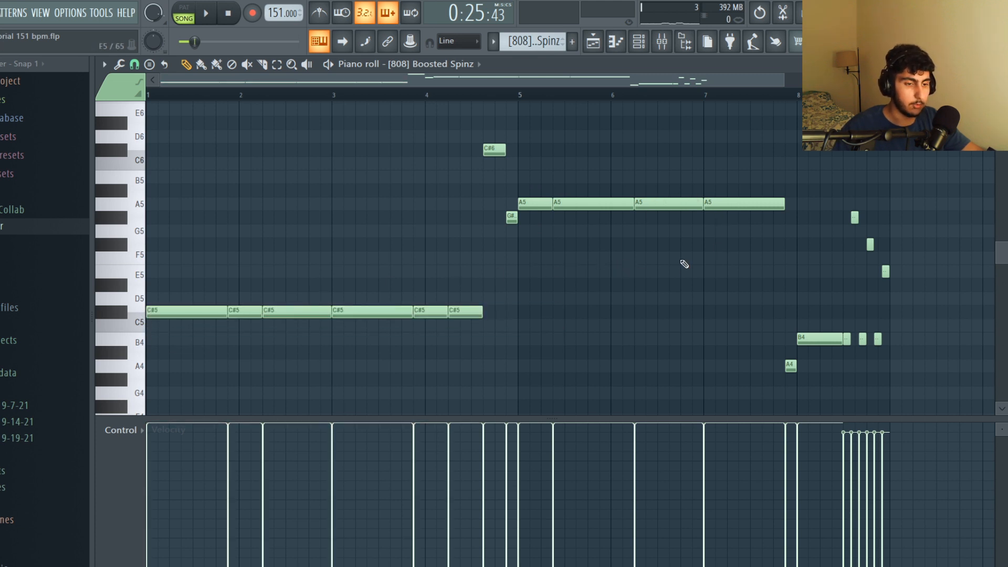
pyautogui.scroll(4, 871, 322)
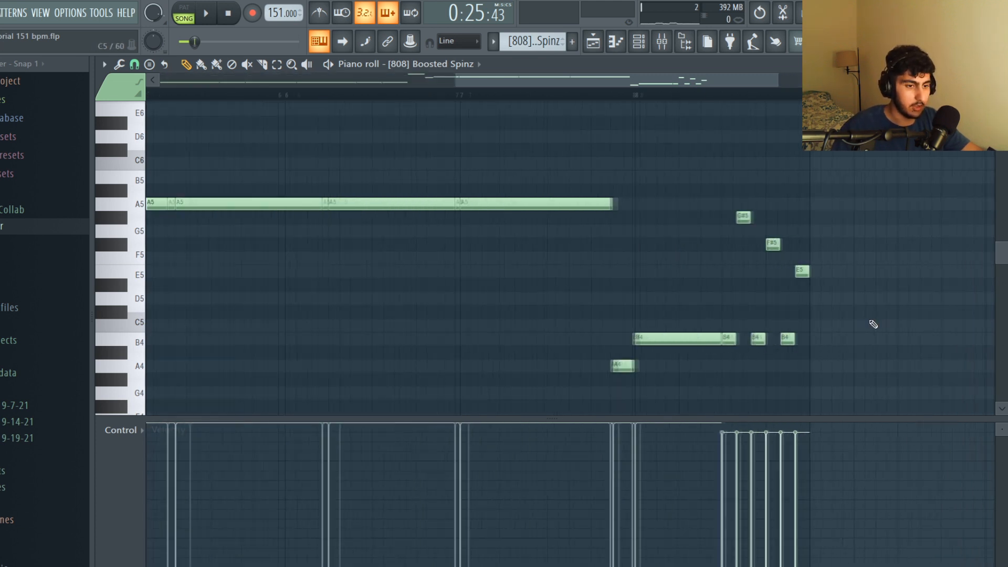
pyautogui.moveTo(877, 371); pyautogui.dragTo(681, 213)
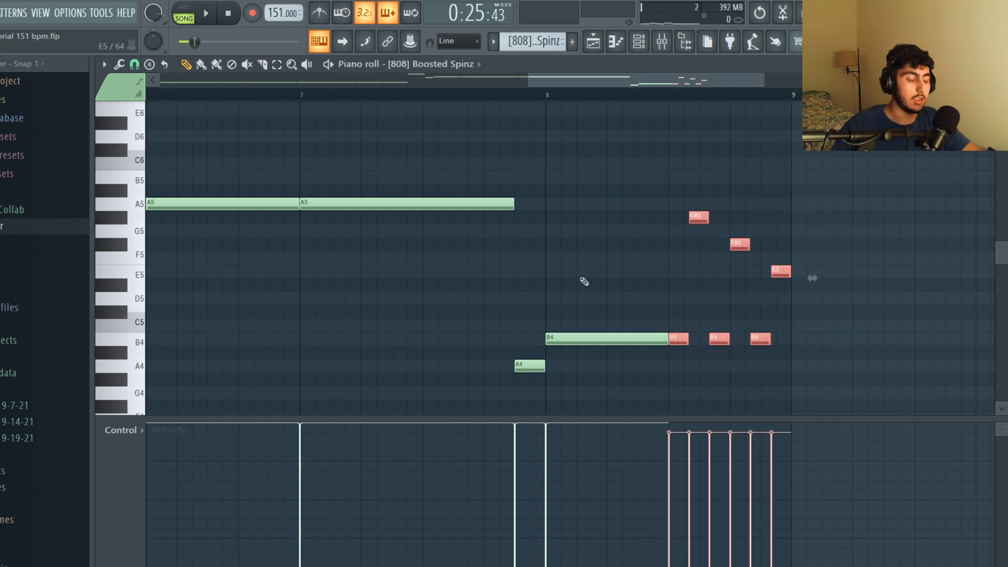